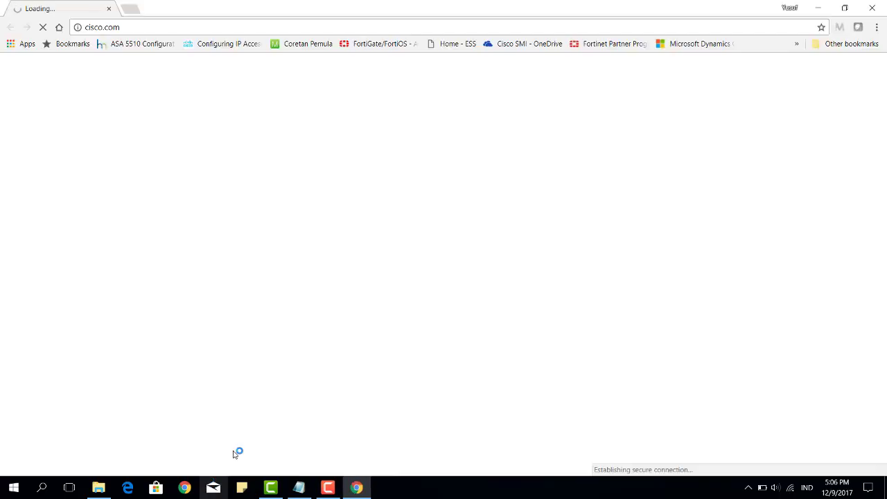
- Open the Meraki Dashboard login page and log in with the prefilled account credentials
left_click(397, 30)
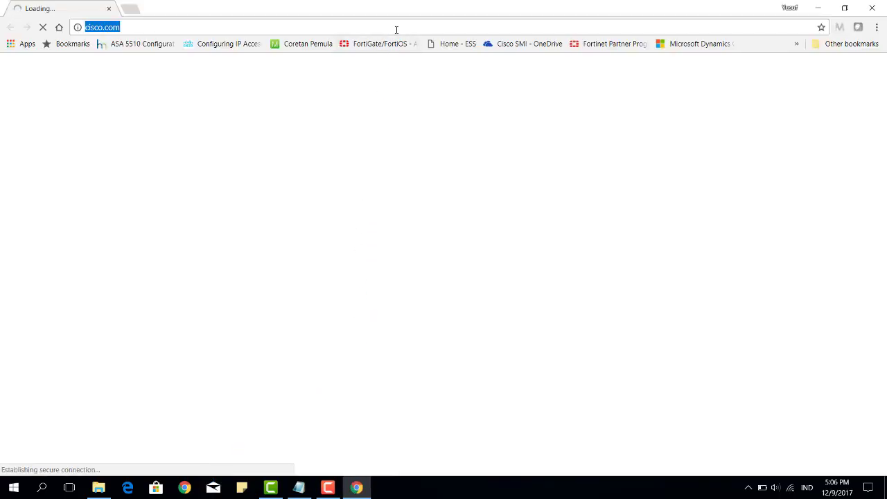
type("das")
key("Return")
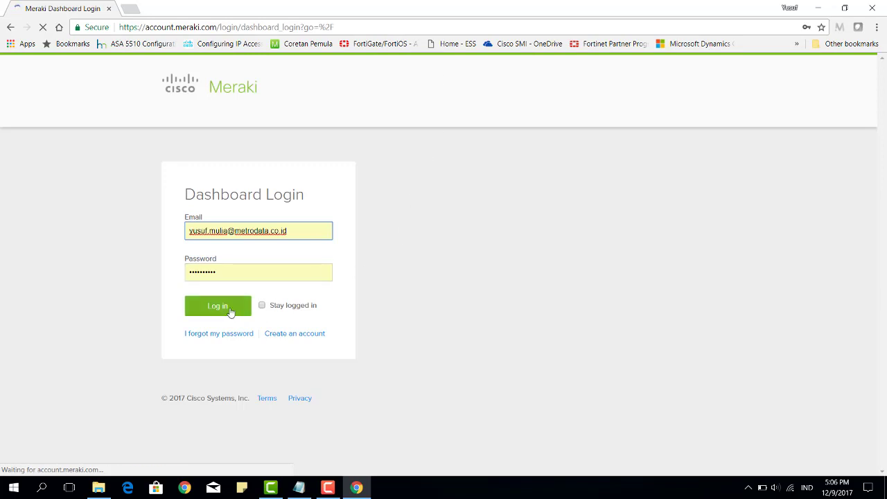
left_click(231, 312)
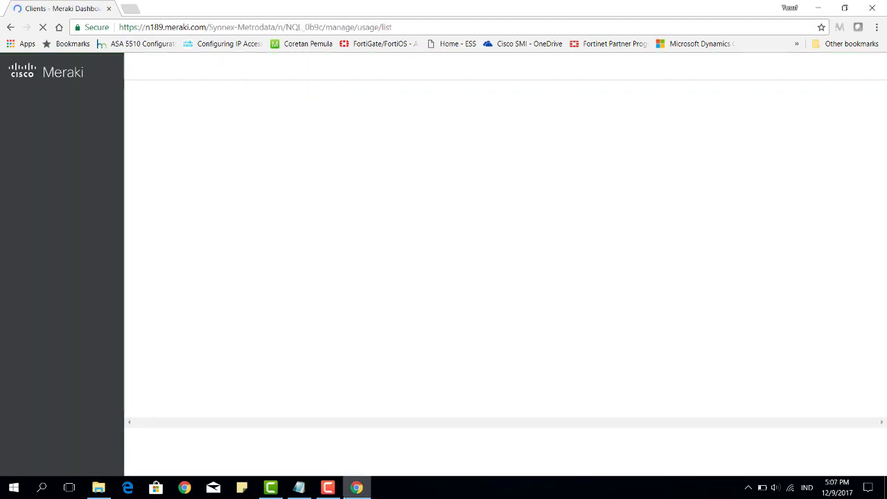
left_click(328, 488)
left_click(332, 490)
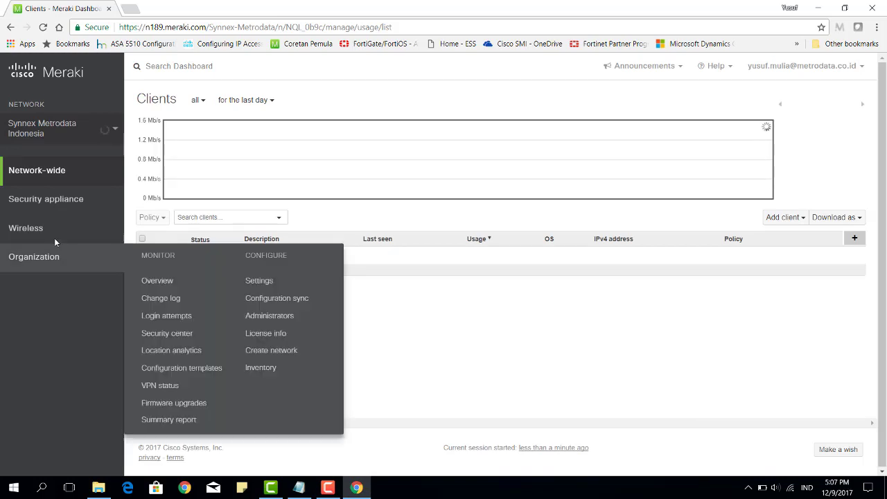
- Open the wireless Firewall & traffic shaping settings and review the rules for the Synnex Metrodata Indonesia WiFi SSID
mouse_move(50, 236)
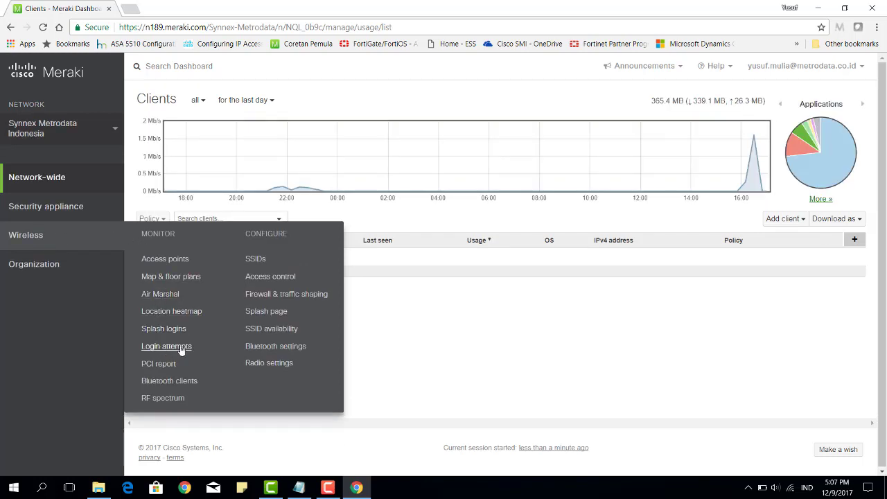
left_click(262, 297)
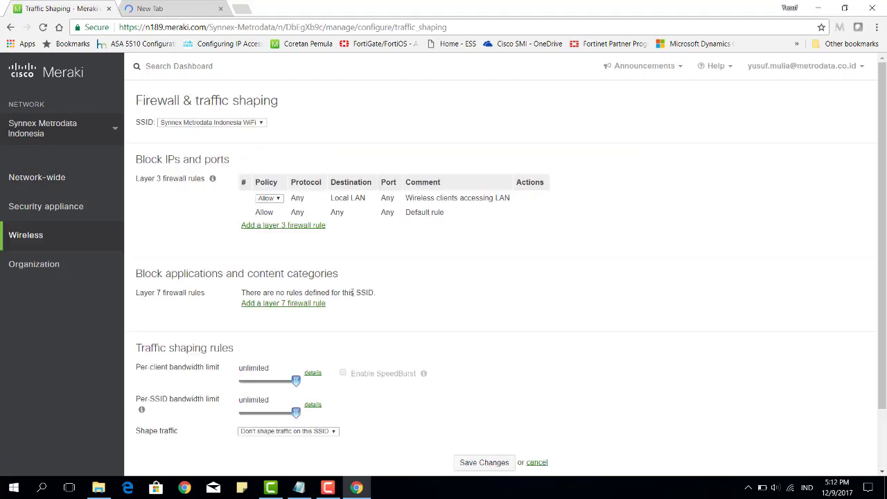
scroll(354, 292, "down", 1)
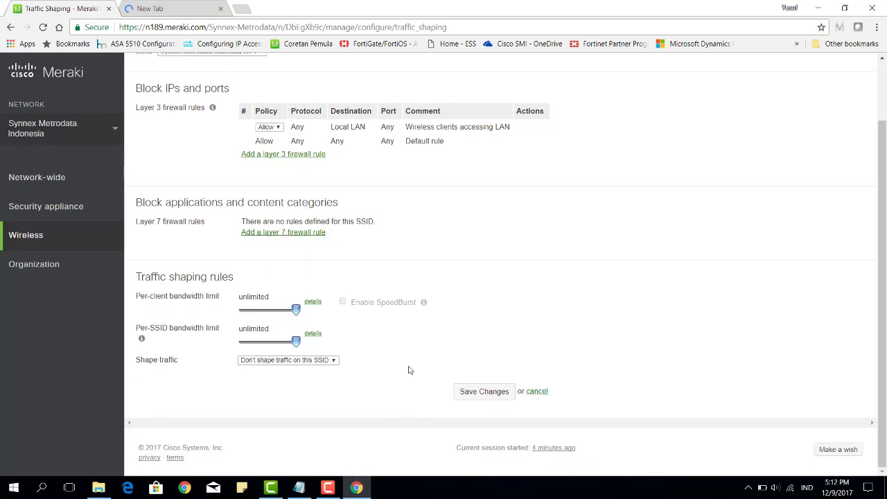
scroll(409, 371, "up", 1)
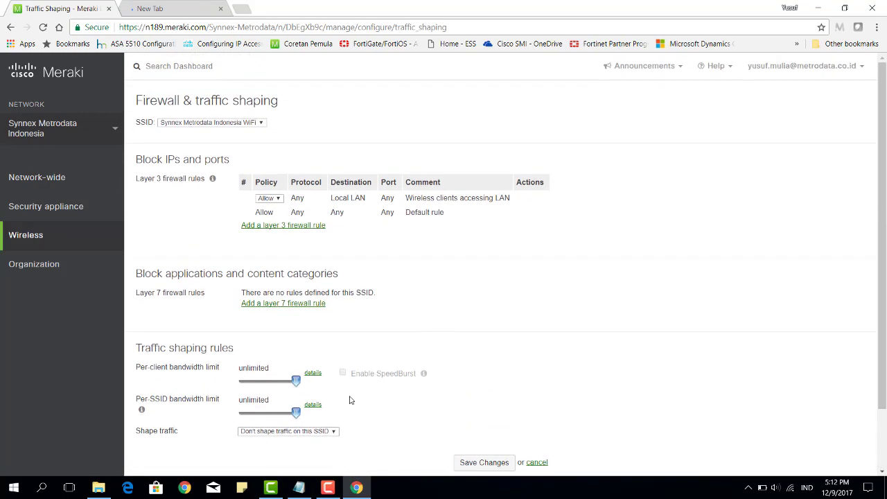
- Open Command Prompt and ping 192.168.0.1 to test connectivity, then return to the Meraki firewall page in the browser
left_click(41, 487)
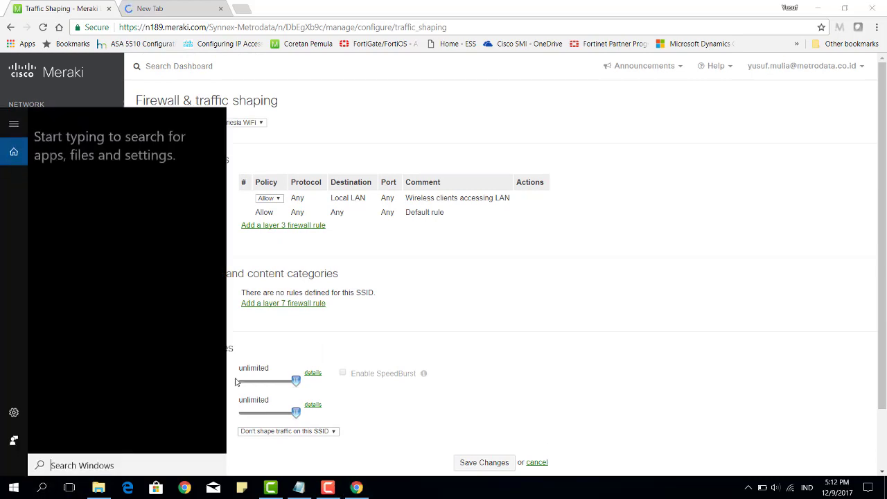
type("cmd")
key("Return")
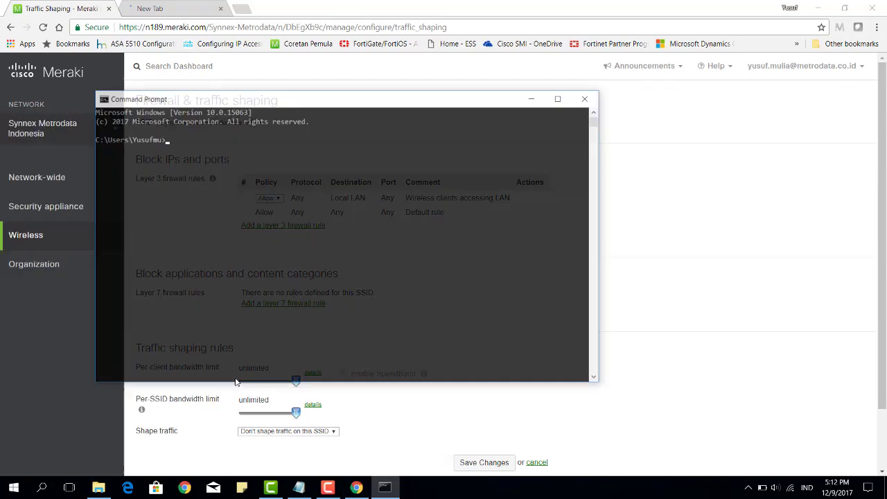
left_click_drag(438, 105, 656, 109)
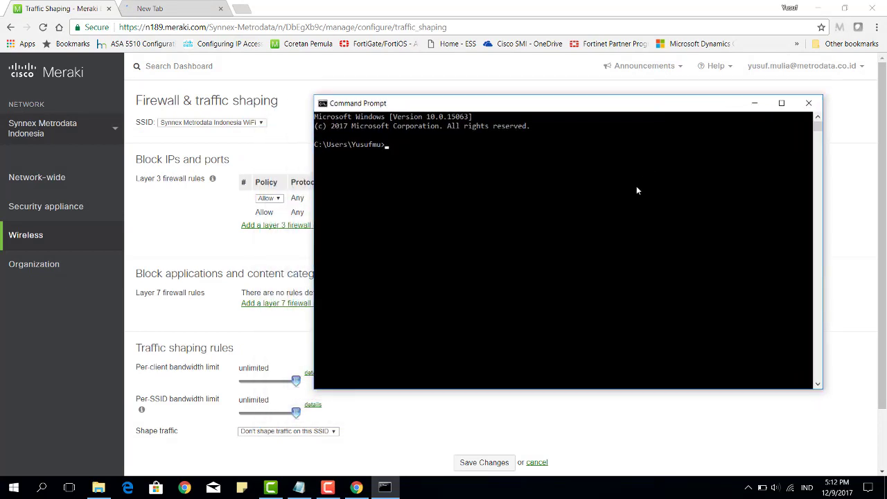
type("ping 192.168")
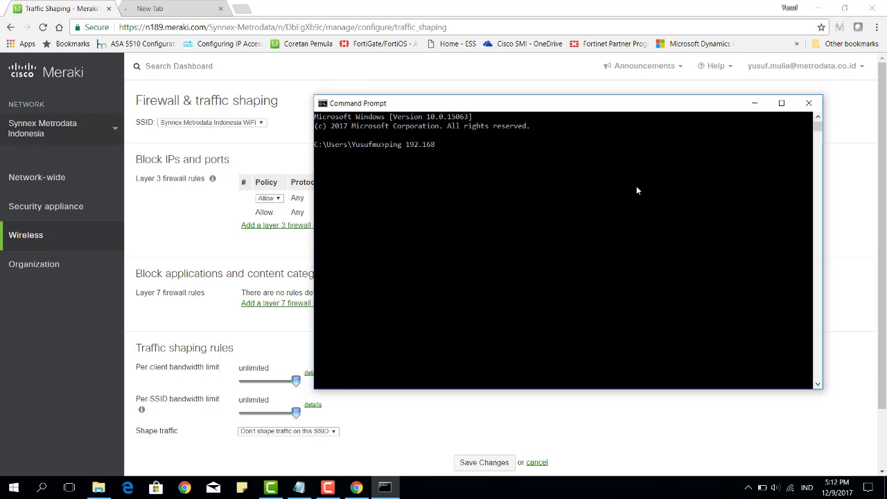
type(".0.1")
key("Return")
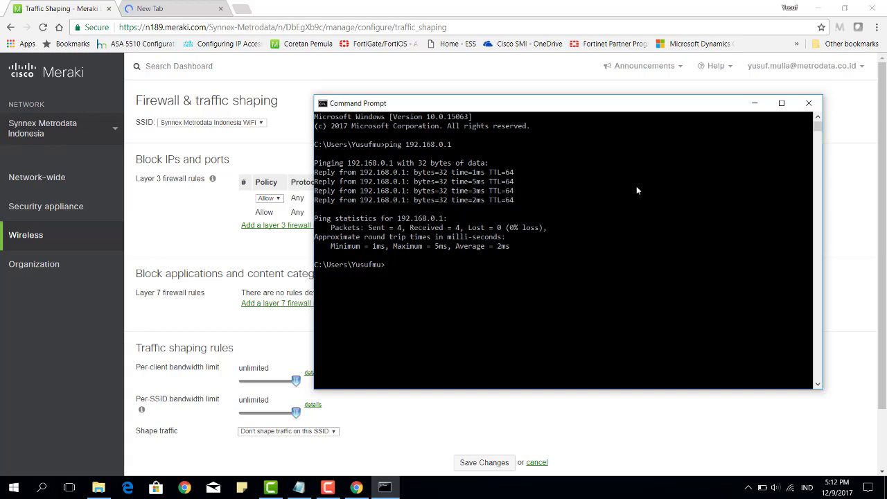
left_click(584, 88)
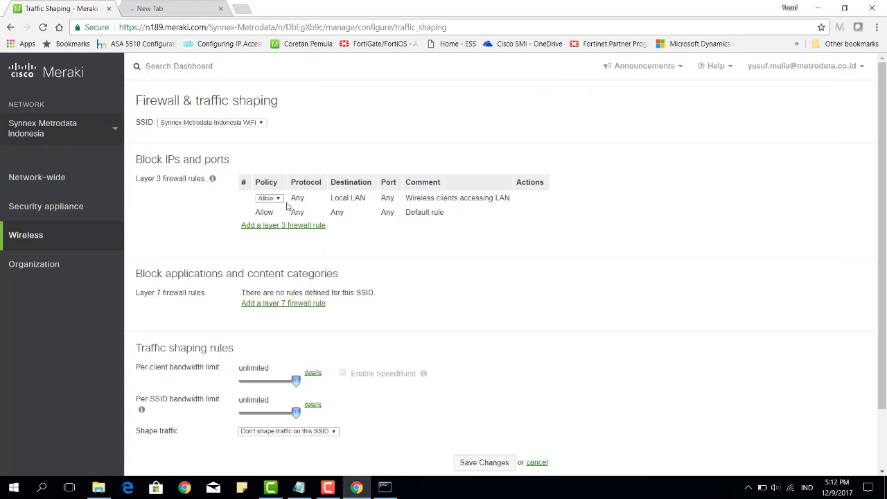
- Add a layer 3 firewall rule that denies ICMP to destination 192.168.0.1 and save the changes
left_click(280, 227)
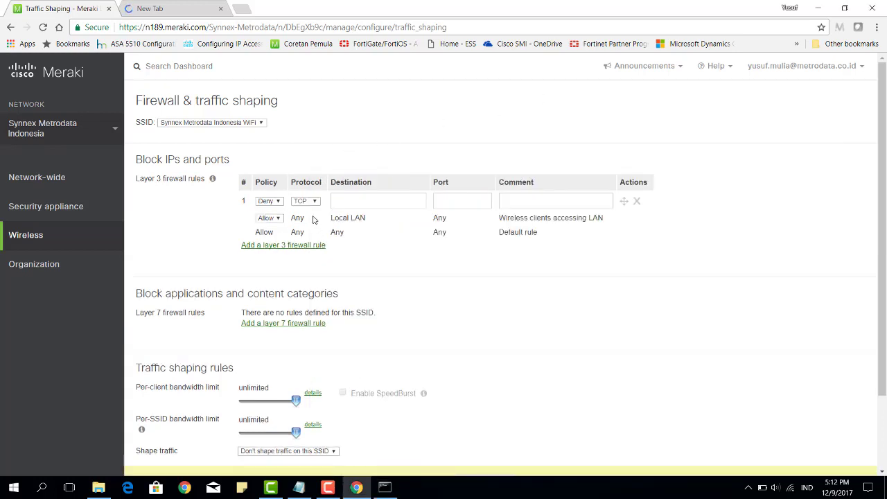
left_click(340, 198)
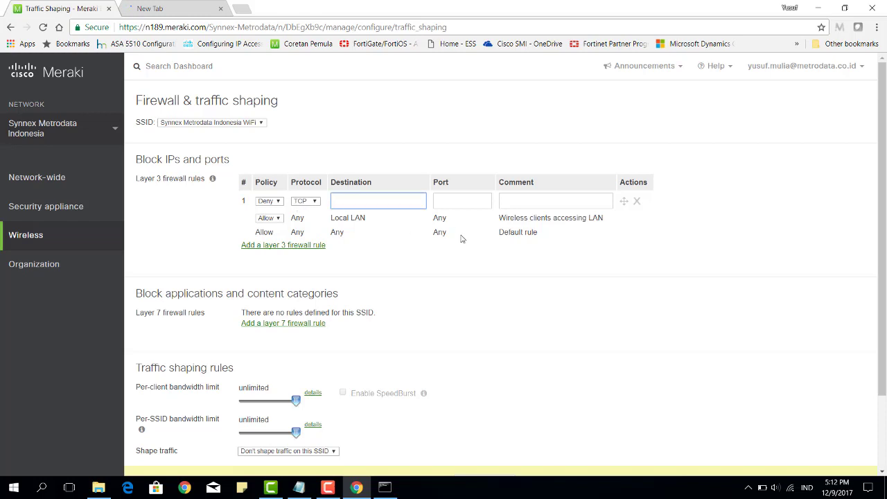
type("192.168.0.1")
left_click(308, 203)
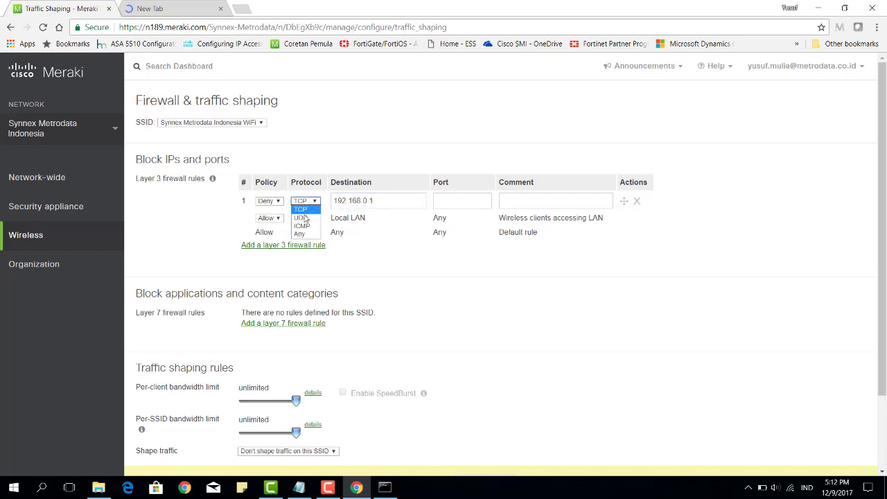
left_click(301, 226)
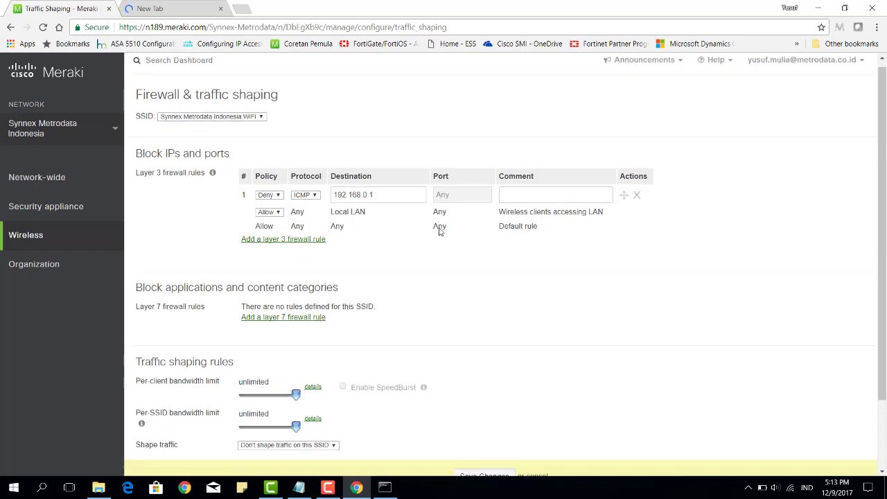
scroll(440, 232, "down", 2)
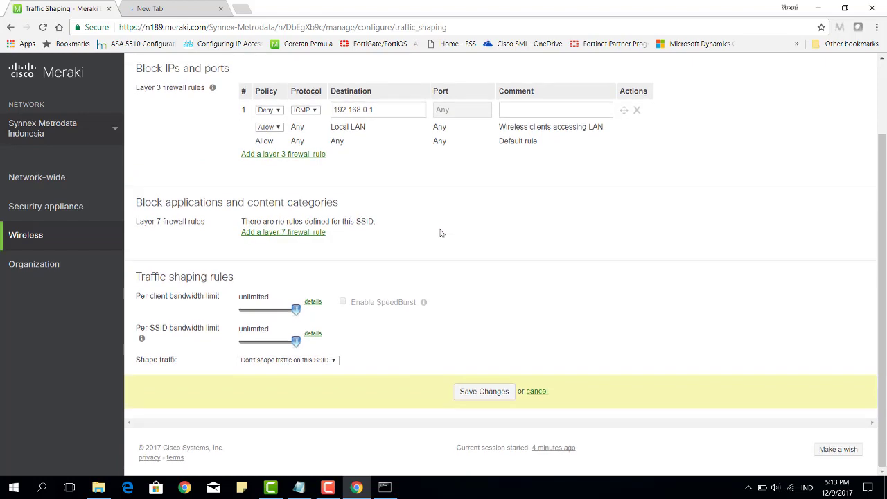
left_click(487, 391)
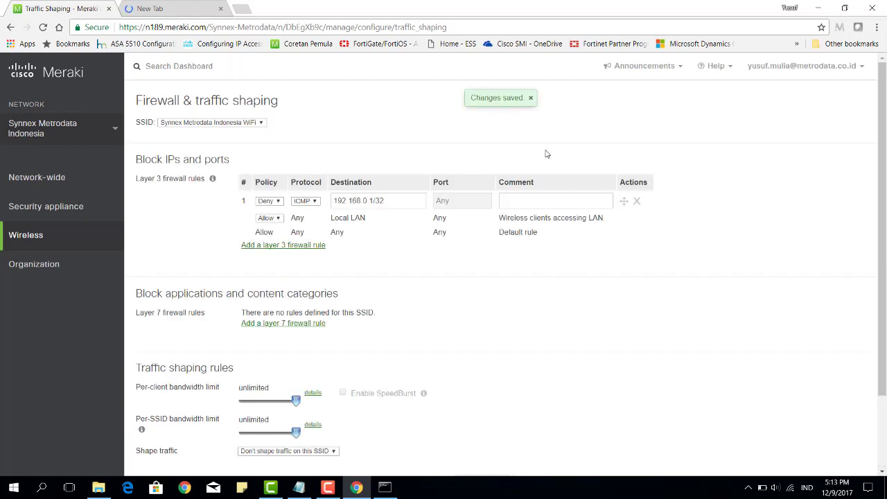
- Switch to Command Prompt, repeat the ping to 192.168.0.1, interrupt it and minimize the window
left_click(385, 488)
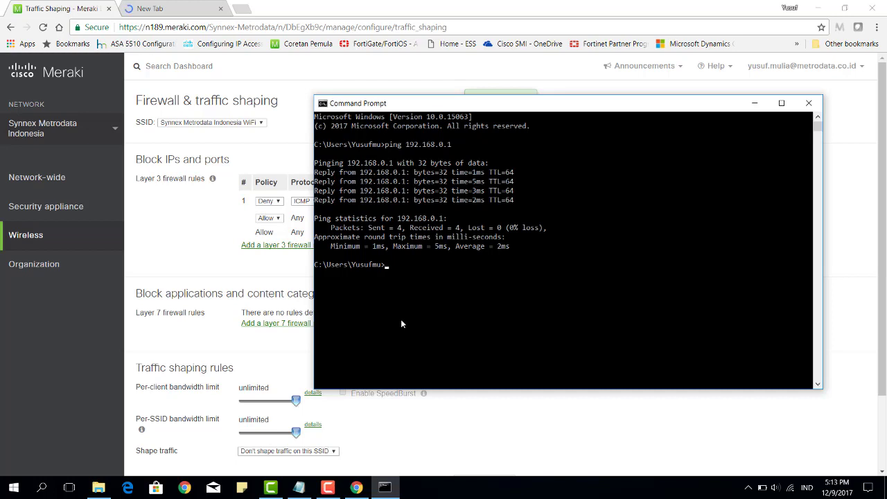
key("Up")
key("Return")
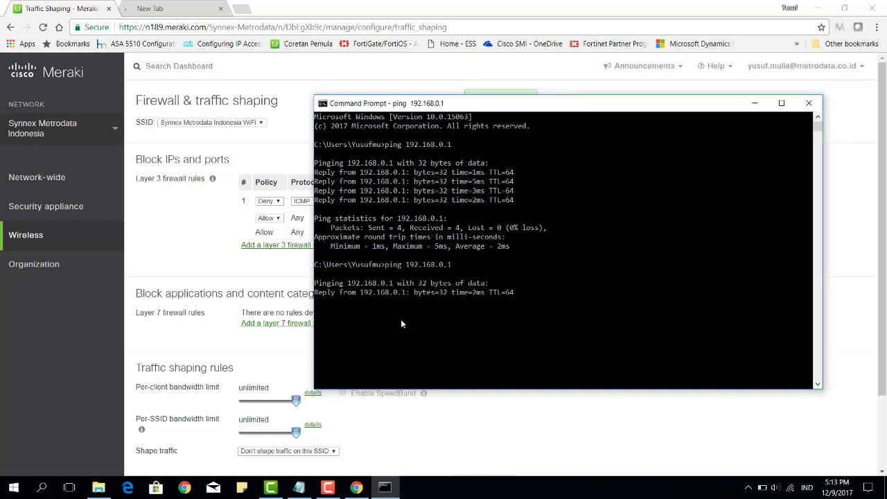
key("ctrl+c")
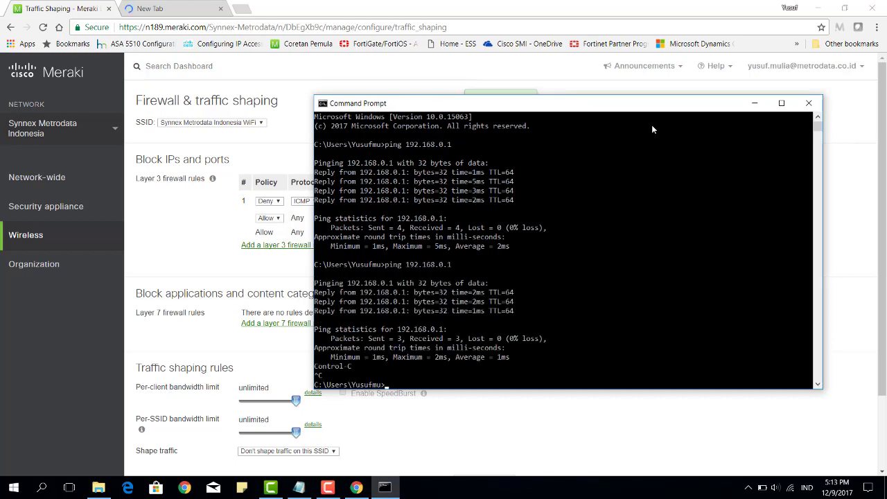
left_click(755, 104)
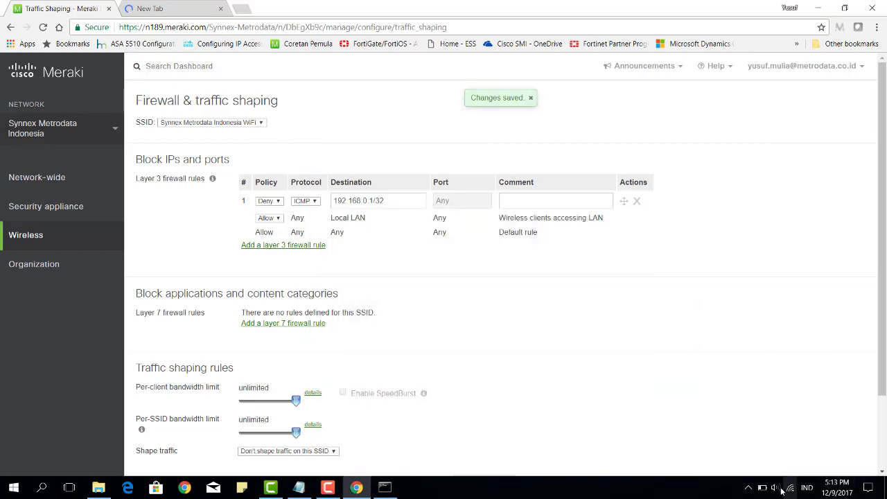
- Check which SSID the firewall rule applies to and connect the computer to the Synnex Metrodata Indonesia WiFi network
left_click(262, 123)
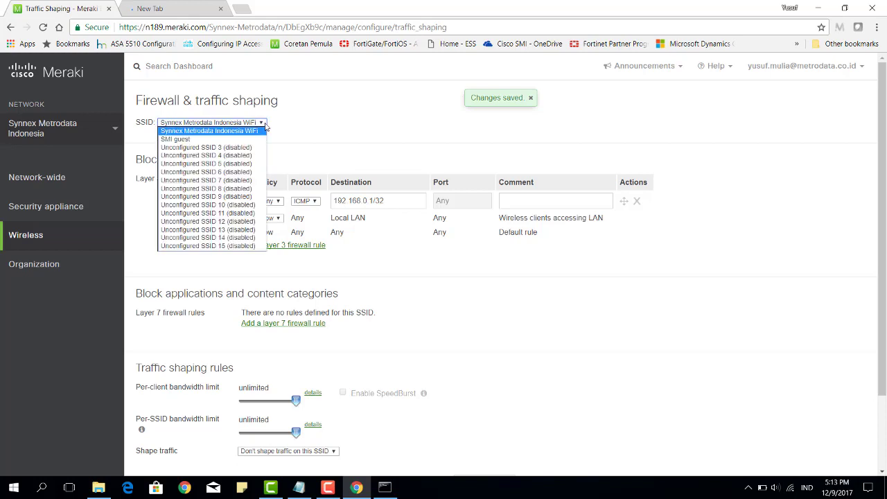
left_click(327, 127)
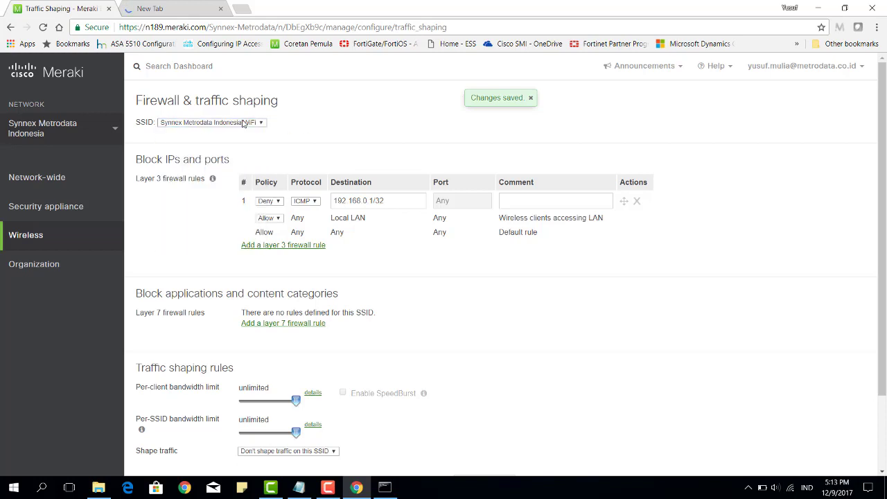
left_click(790, 488)
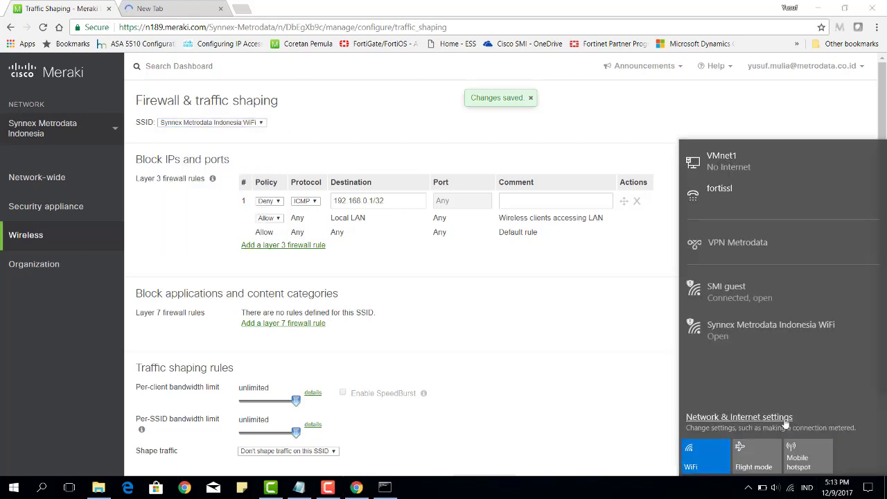
left_click(726, 333)
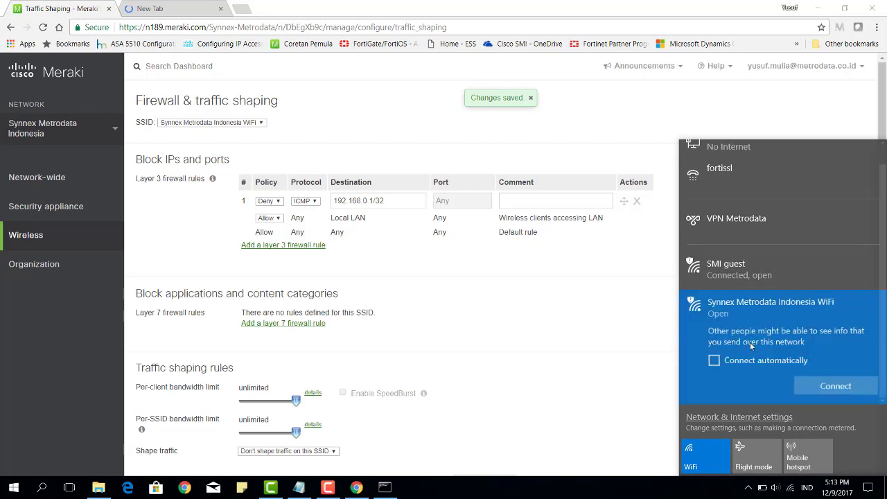
left_click(837, 388)
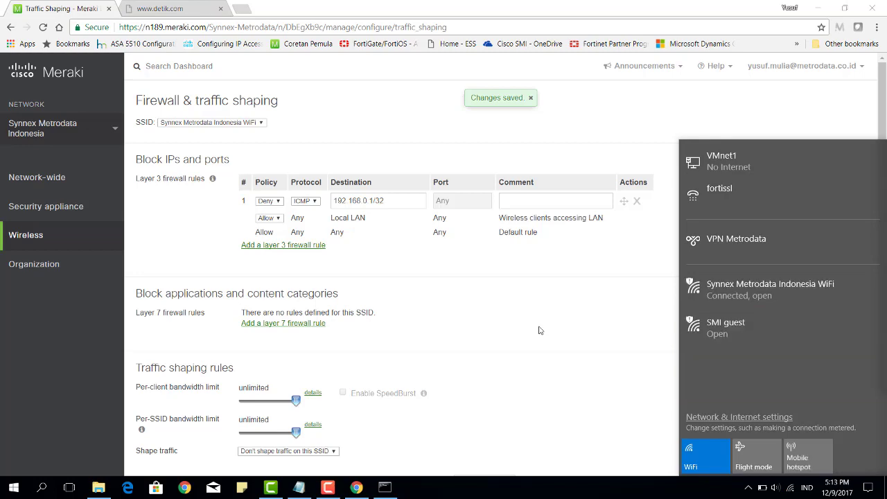
- Ping 192.168.0.1 twice from Command Prompt over the newly connected WiFi and return to the firewall page
left_click(385, 487)
key("Up")
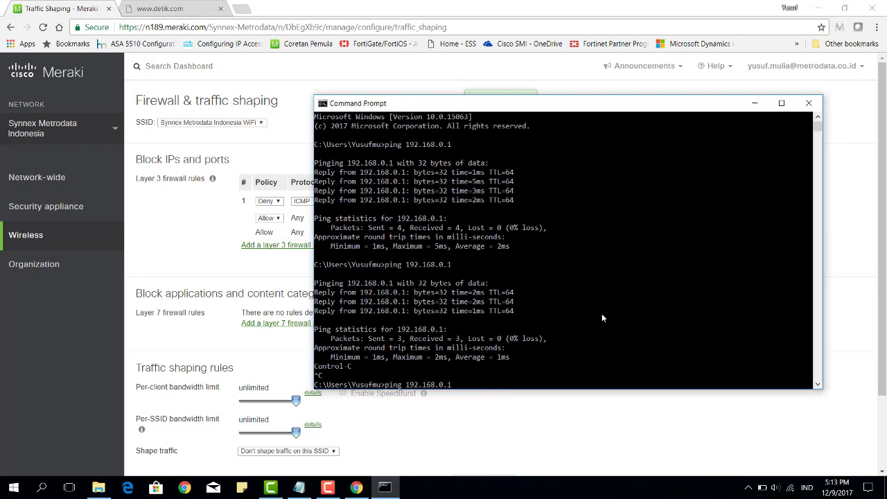
key("Return")
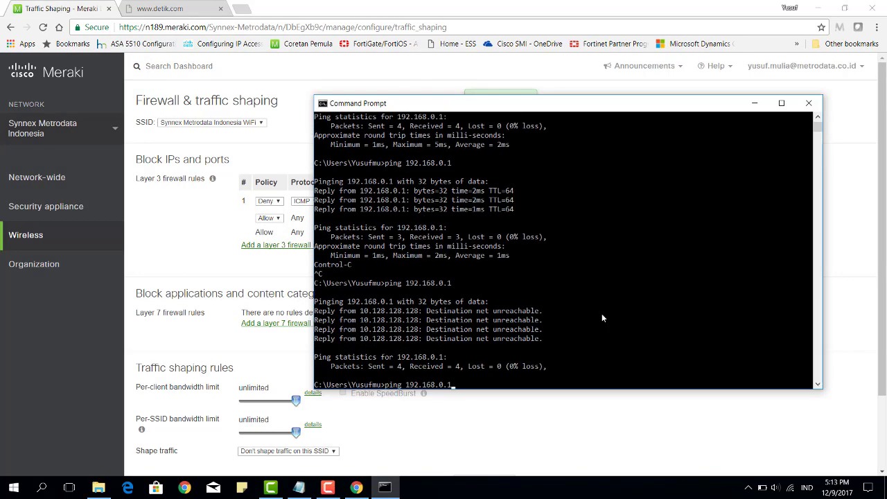
key("Up")
key("Return")
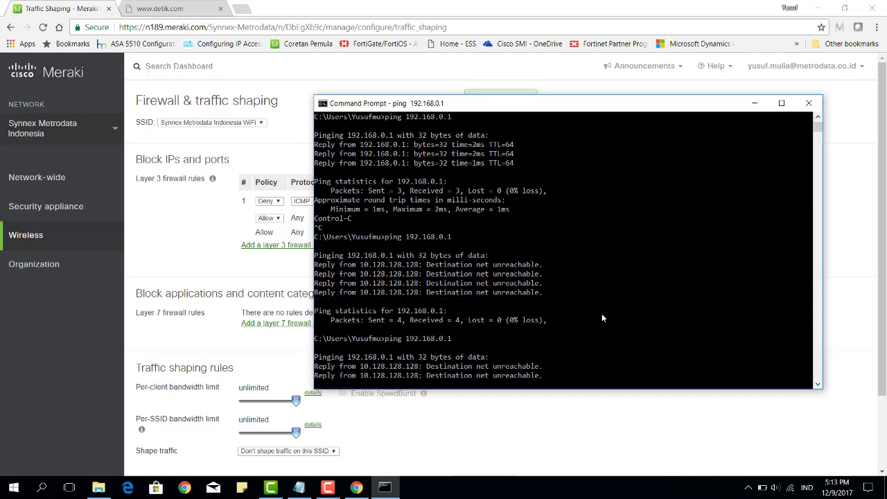
left_click(619, 419)
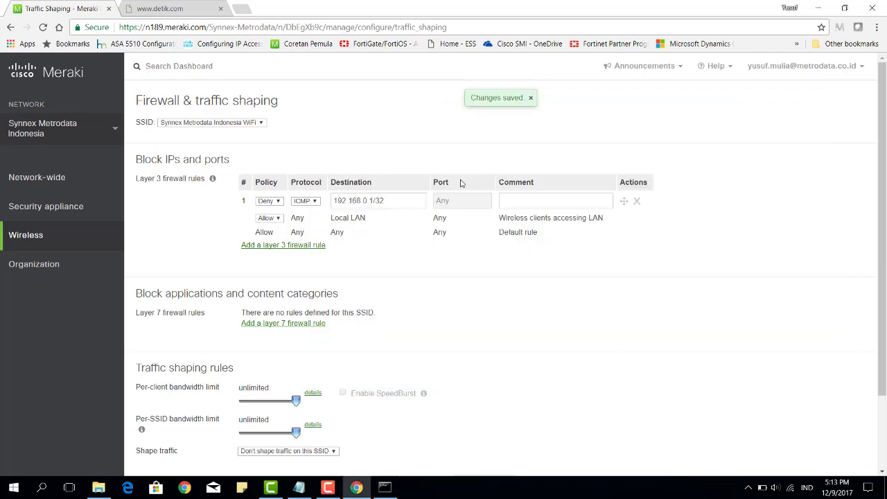
- Delete the layer 3 rule denying ICMP to 192.168.0.1 and save the changes
left_click(637, 203)
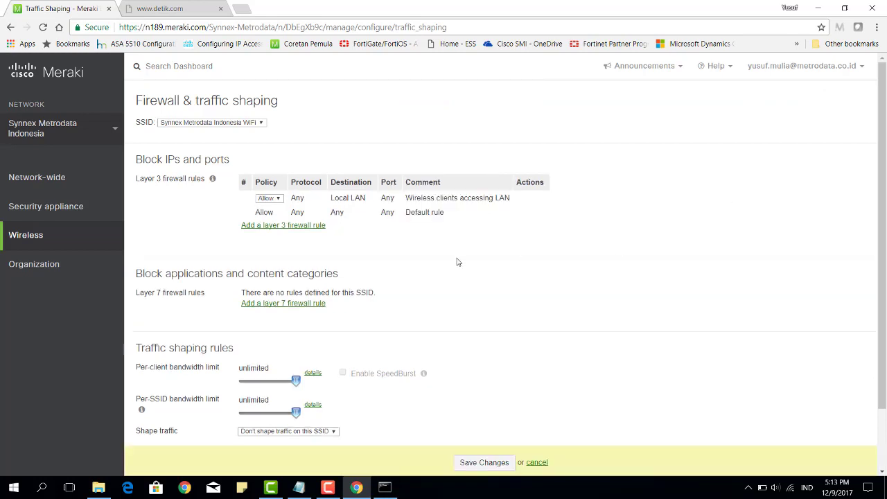
scroll(342, 231, "down", 2)
left_click(478, 393)
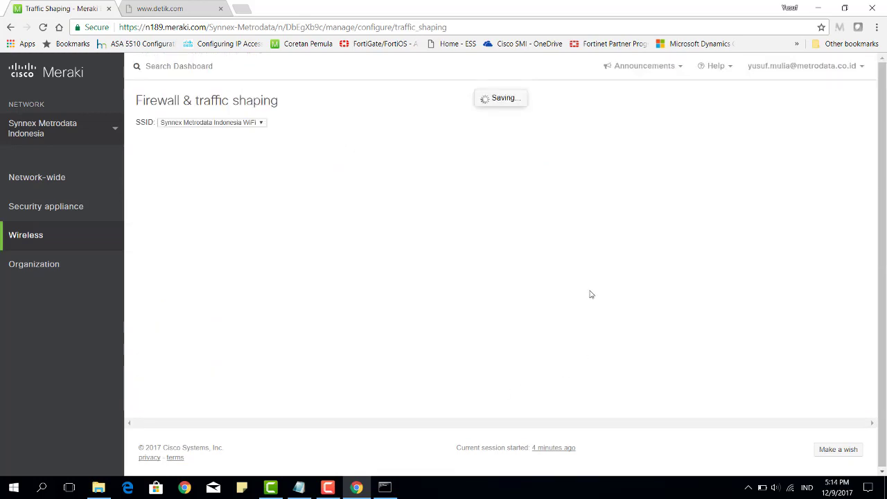
- Switch to Command Prompt, ping 192.168.0.1 again and try running ping 192.168.0.1-t
left_click(384, 487)
key("Up")
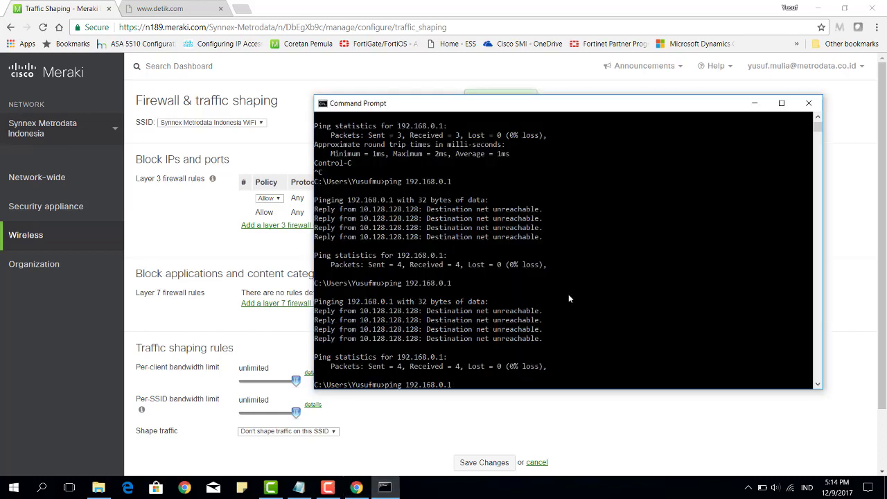
key("Return")
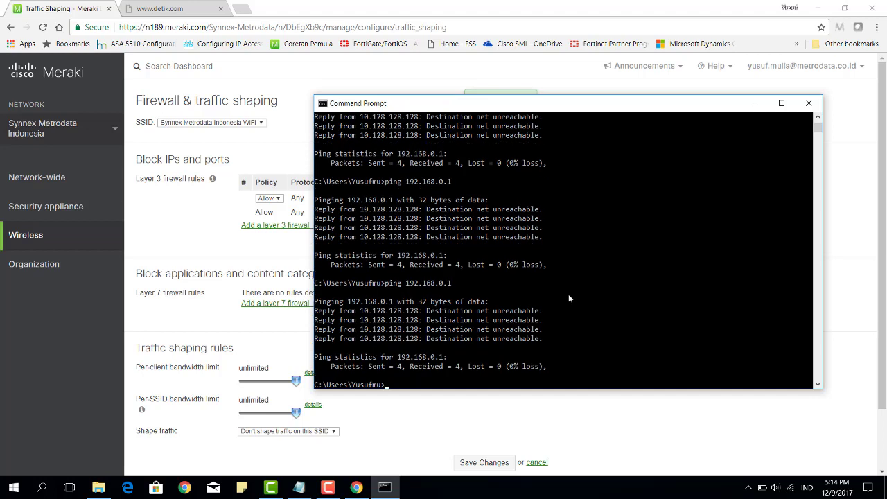
key("Up")
type("-t")
key("Return")
- Remove the -t suffix from the command, ping 192.168.0.1 twice and minimize Command Prompt
key("Up")
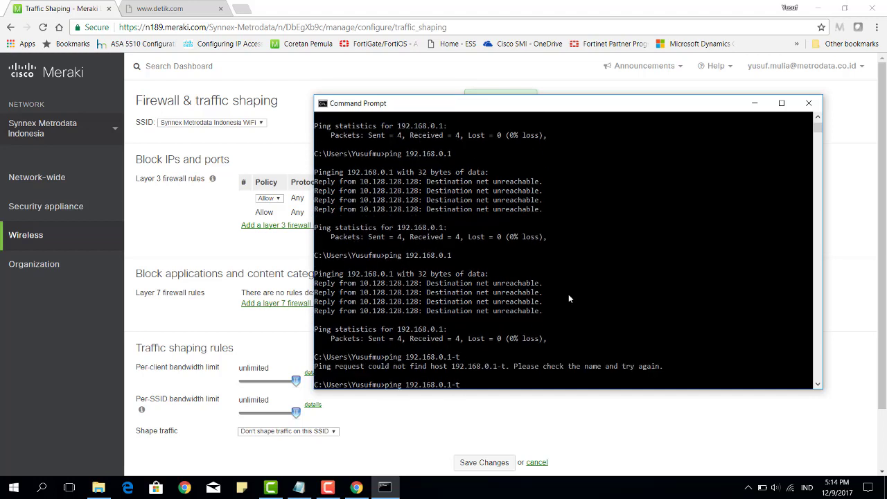
key("BackSpace")
key("BackSpace")
key("Return")
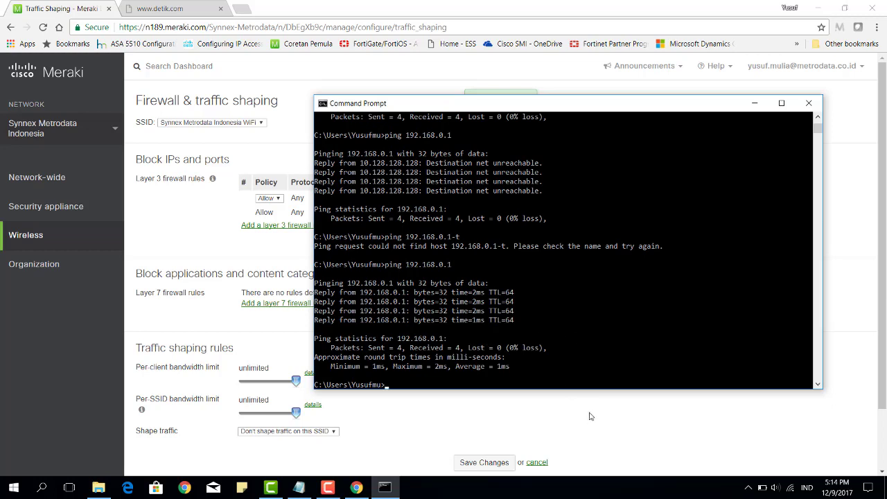
key("Up")
key("Return")
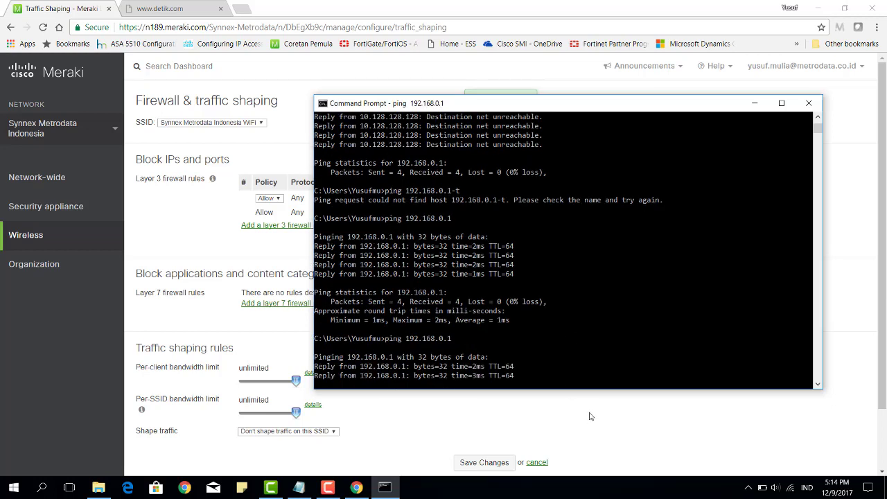
left_click(756, 105)
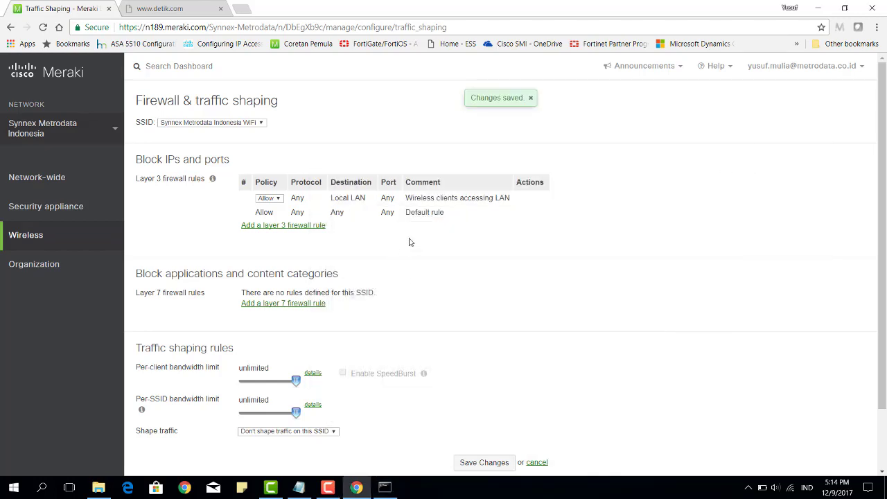
key("ctrl+Tab")
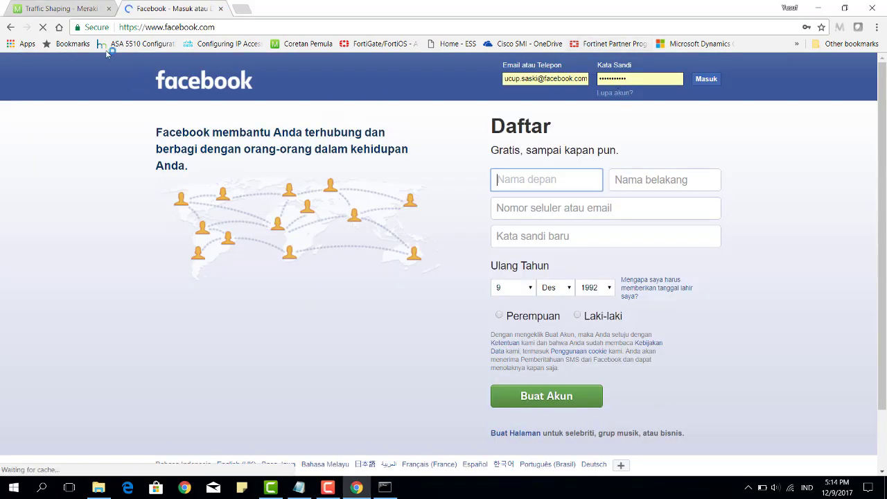
left_click(80, 10)
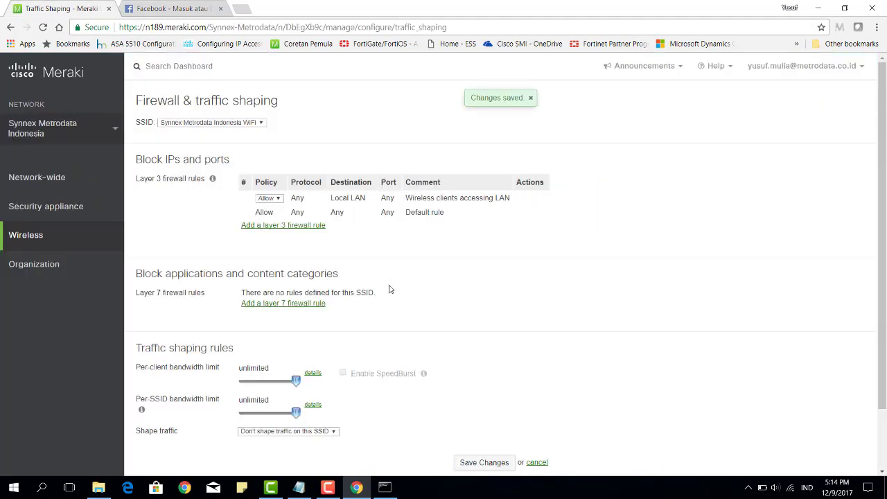
- Add a layer 7 firewall rule denying Facebook under Social web & photo sharing and save the changes
scroll(389, 277, "down", 2)
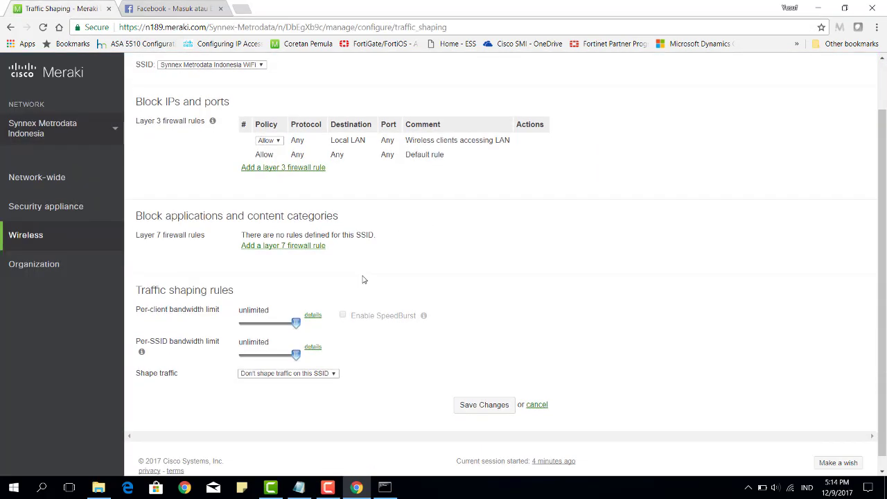
left_click(310, 246)
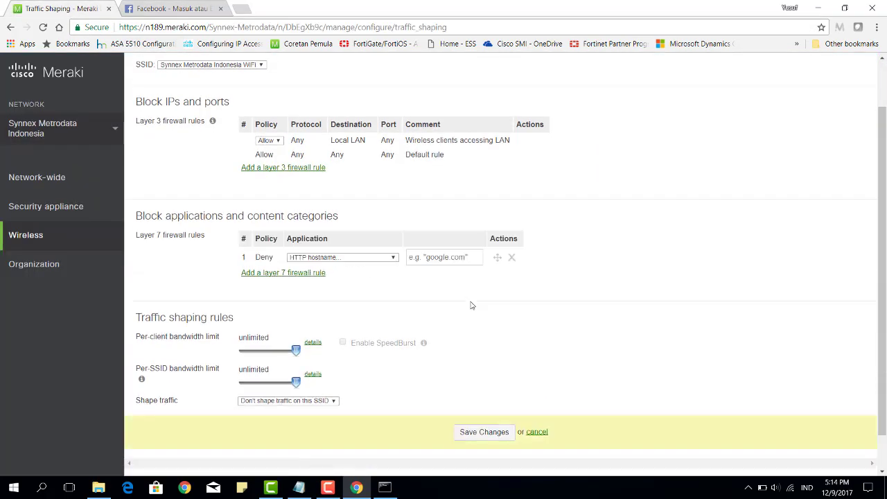
left_click(392, 260)
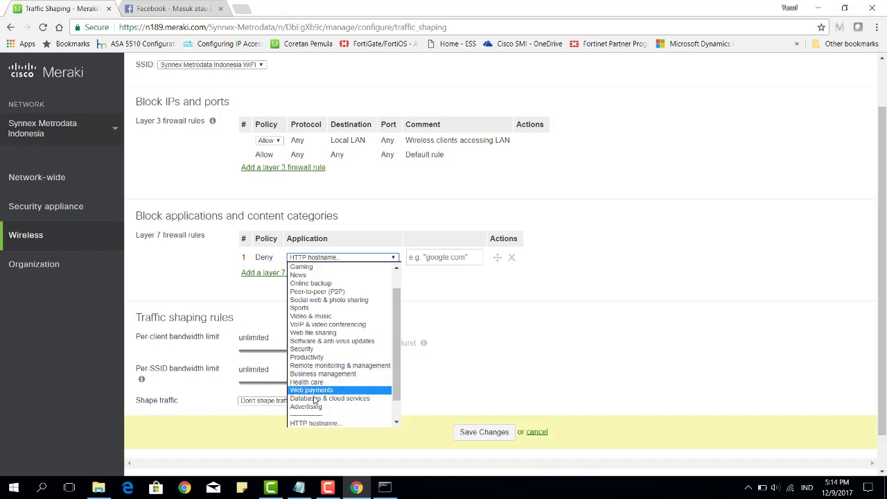
left_click(331, 300)
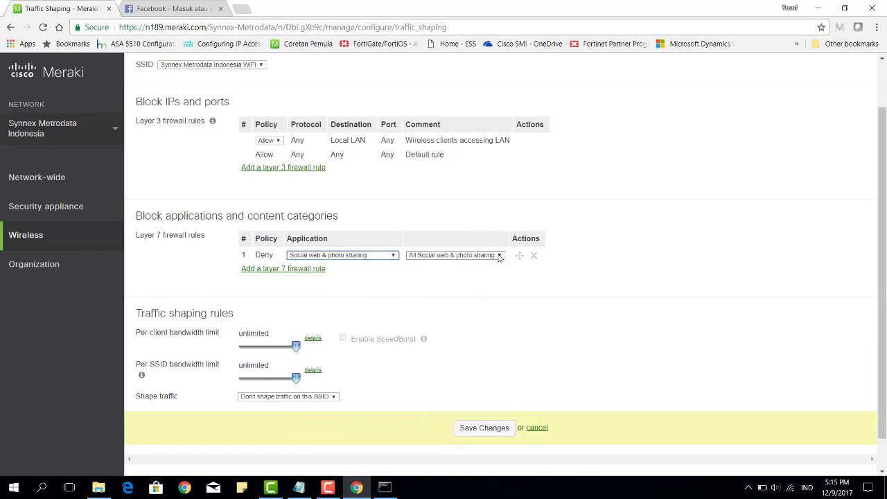
left_click(495, 260)
left_click(442, 283)
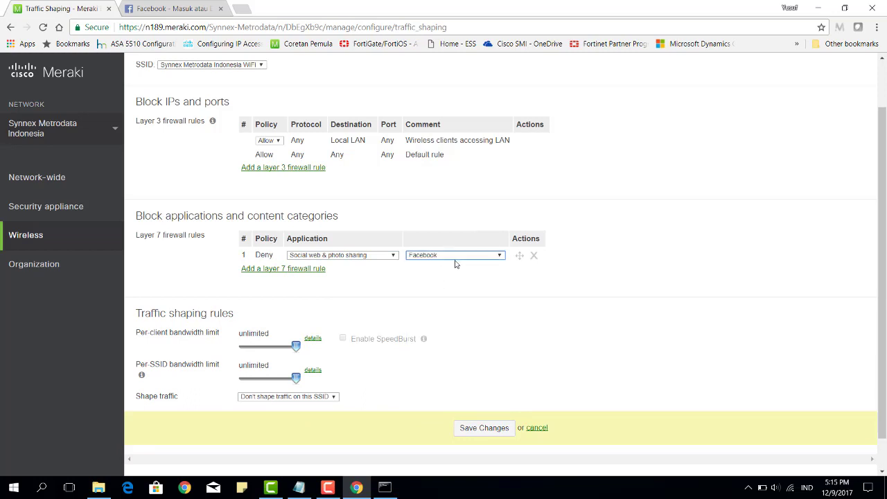
left_click(481, 428)
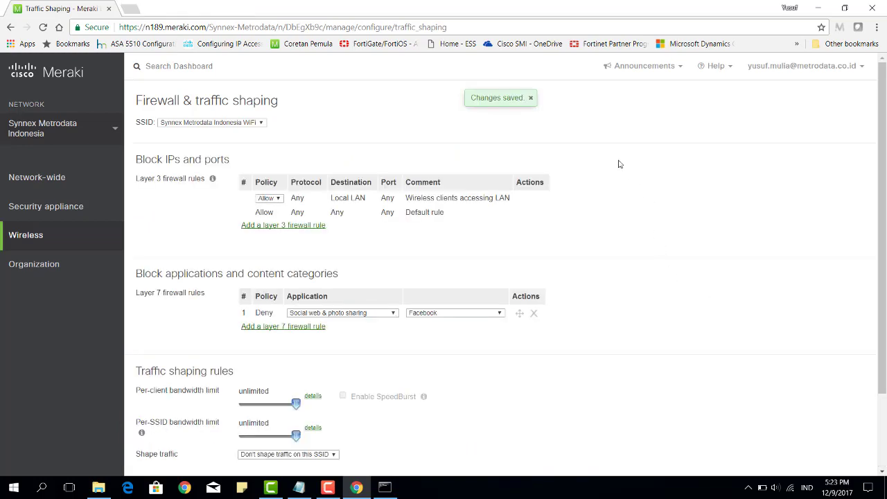
scroll(624, 164, "down", 3)
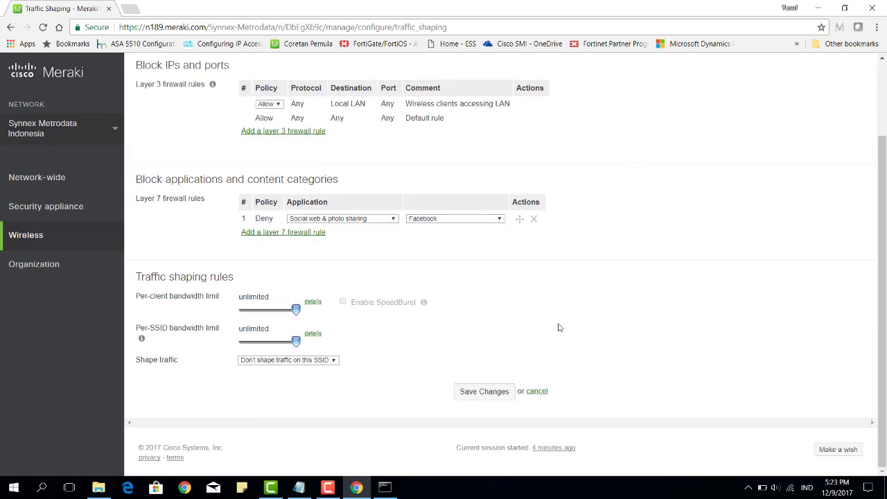
left_click(482, 390)
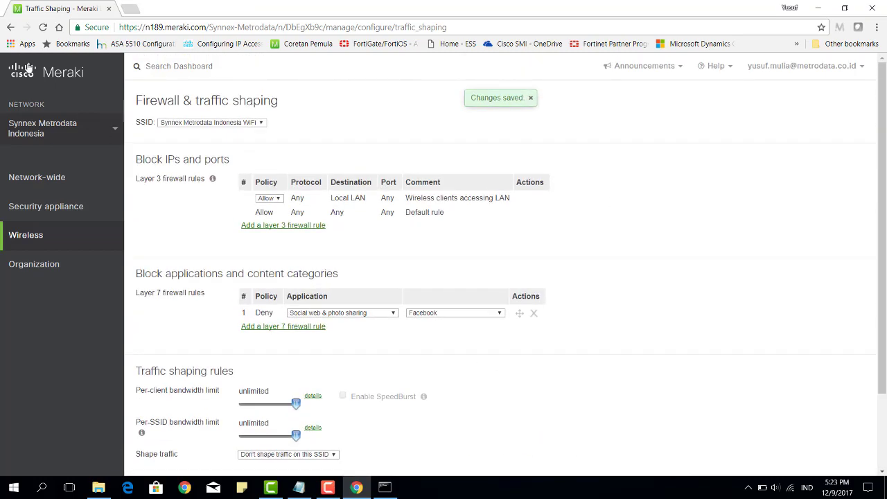
- Test access to facebook.com in a new browser tab and return to the firewall page
left_click(129, 8)
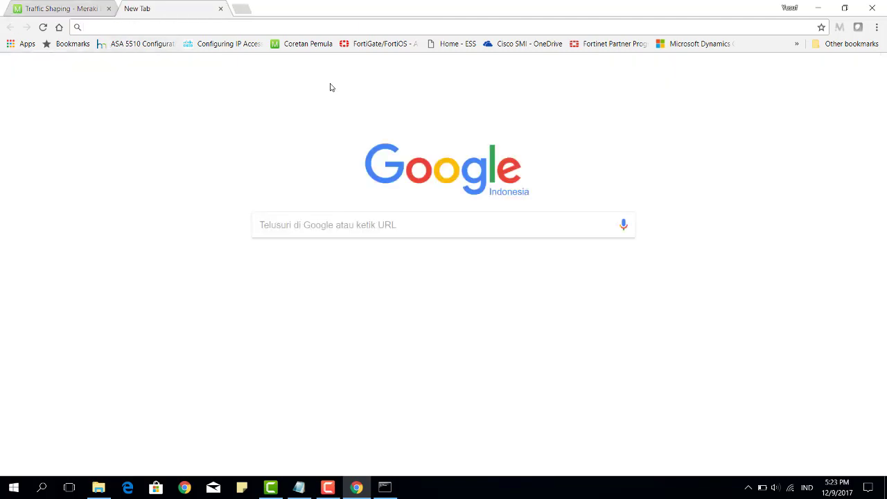
type("facebook.com")
key("Return")
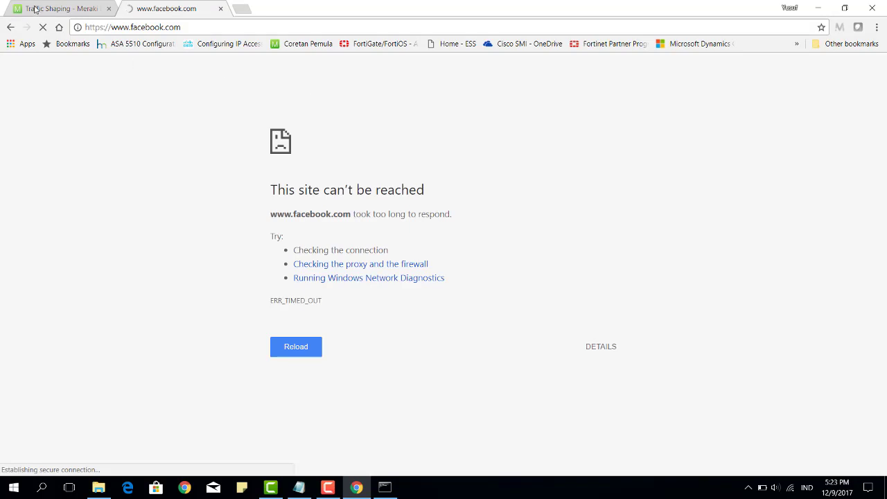
left_click(61, 9)
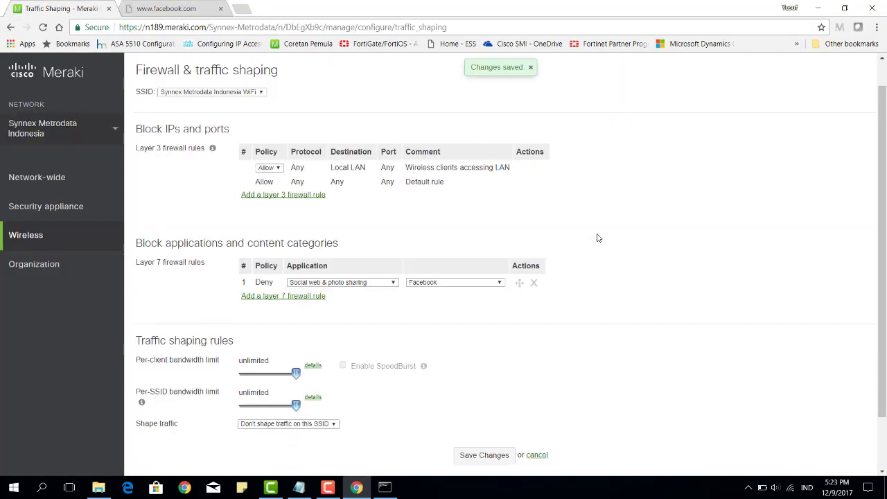
- Delete the layer 7 rule denying Facebook and save the changes
scroll(576, 250, "down", 1)
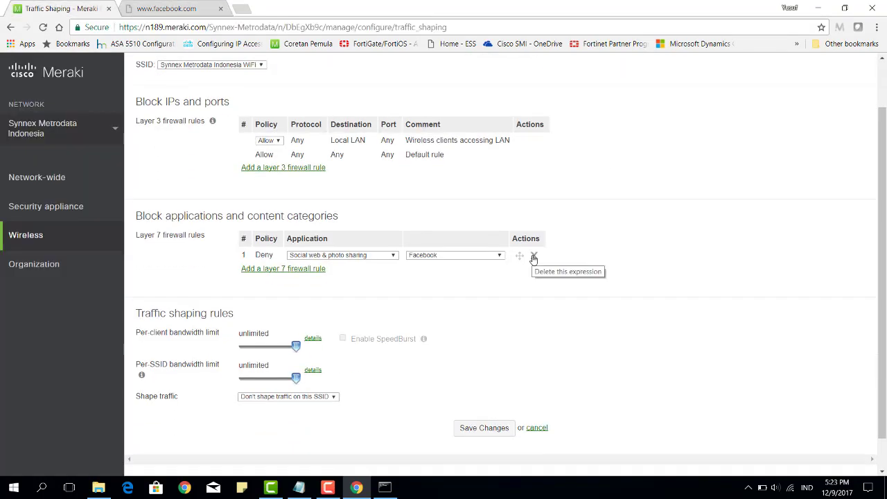
left_click(534, 258)
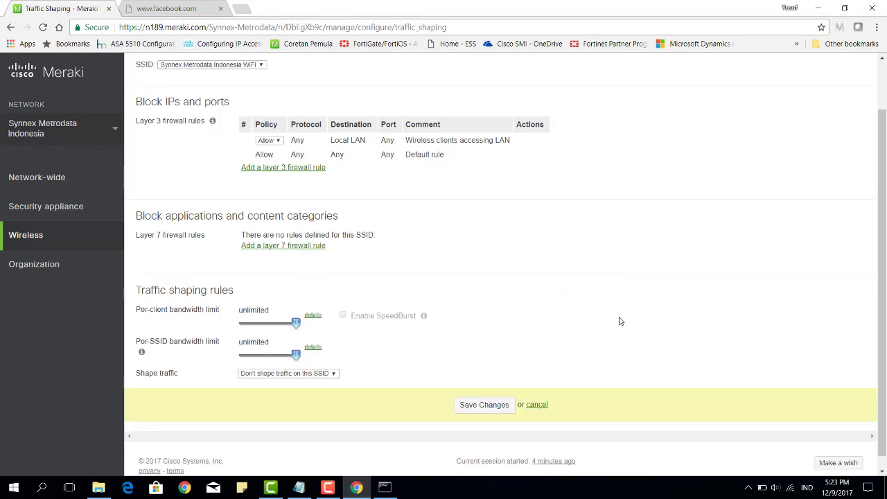
left_click(484, 404)
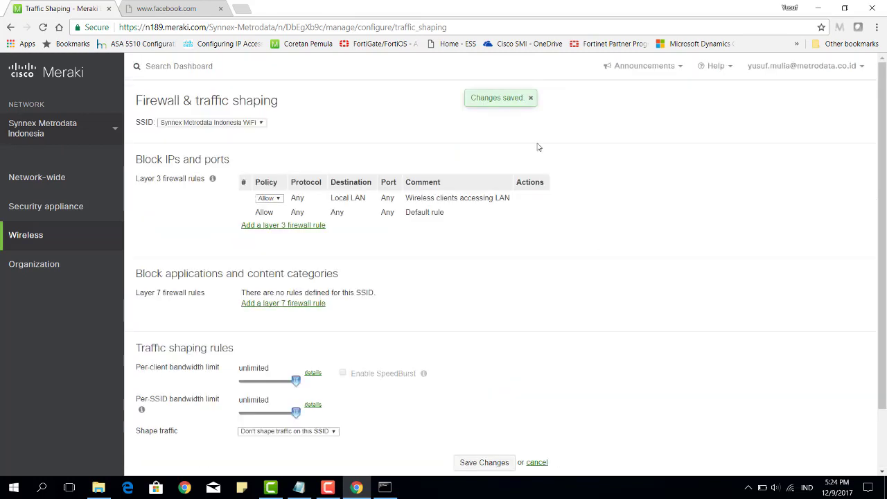
scroll(462, 305, "down", 2)
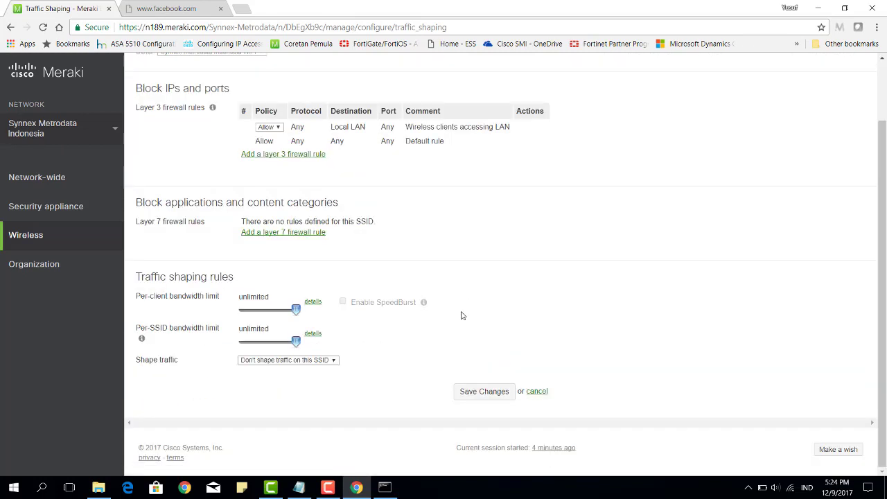
left_click(190, 7)
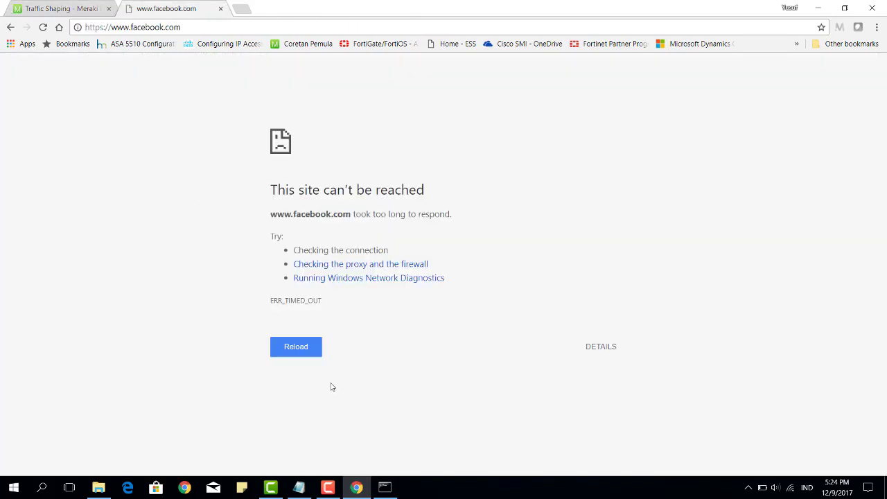
left_click(303, 354)
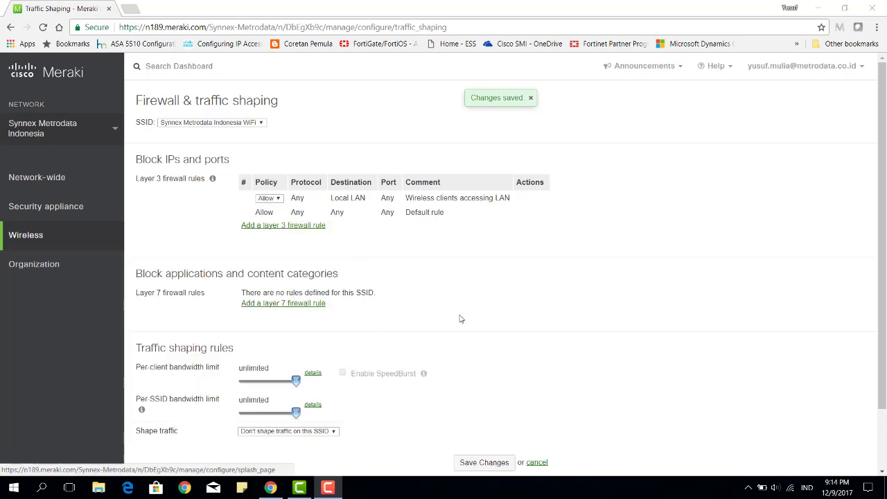
- Set the per-client bandwidth limit to 512 Kb/s down and 512 Kb/s up, save the changes and return the limit to its simple view
left_click(313, 374)
double_click(316, 371)
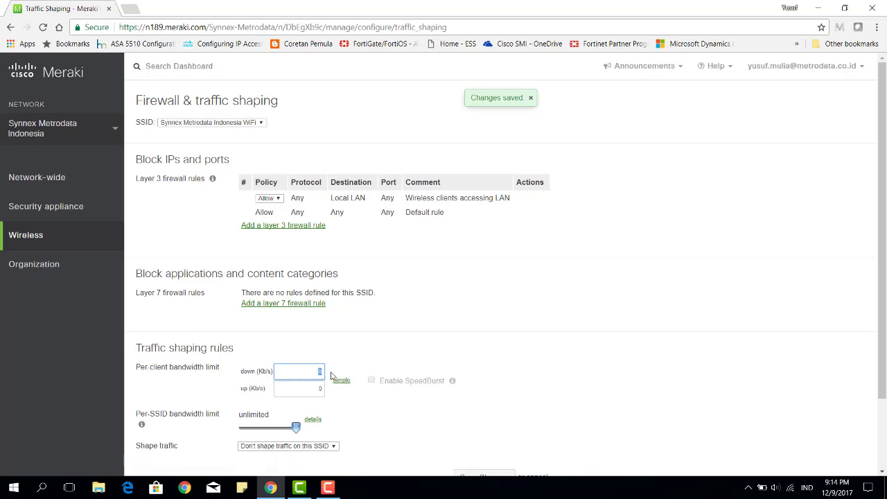
type("512")
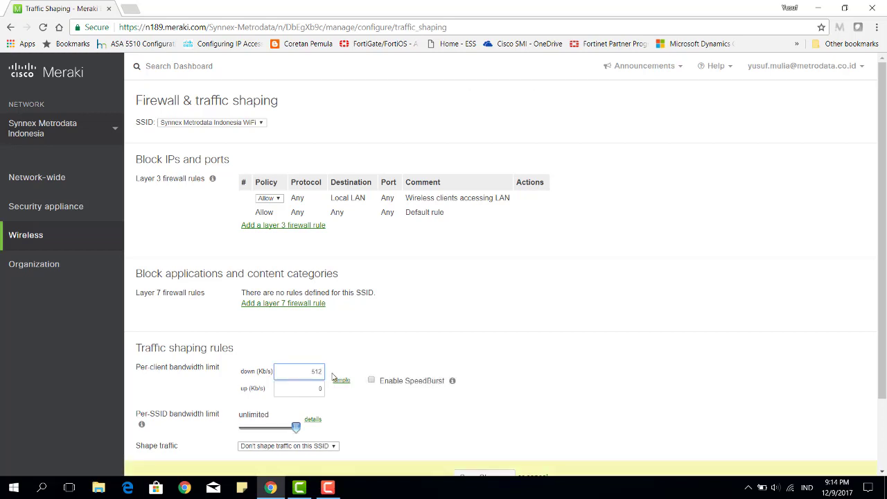
left_click(314, 387)
double_click(319, 390)
scroll(489, 396, "down", 2)
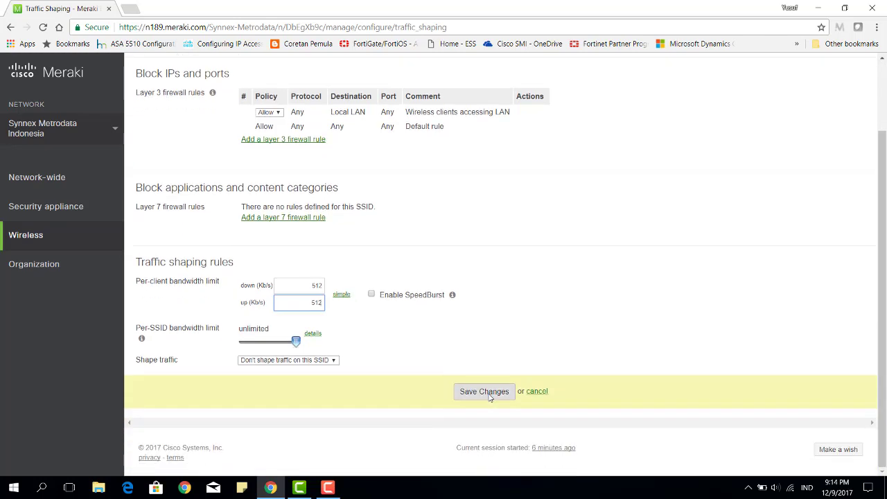
left_click(484, 392)
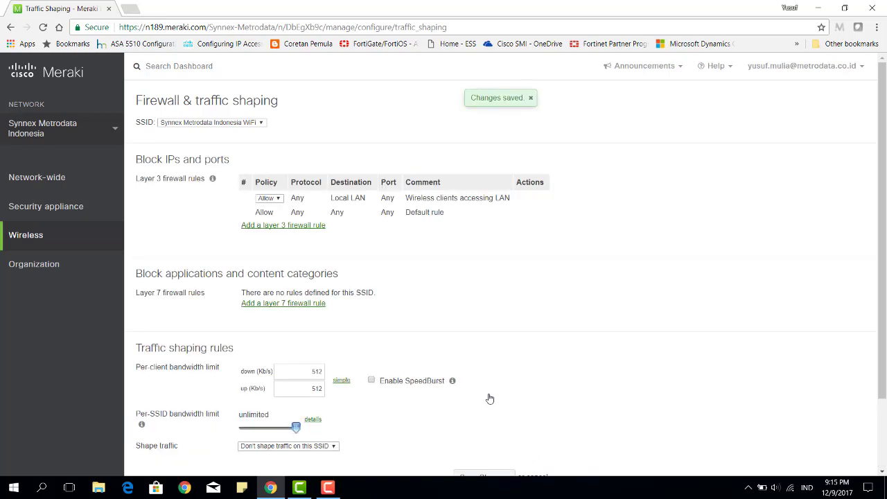
left_click(341, 381)
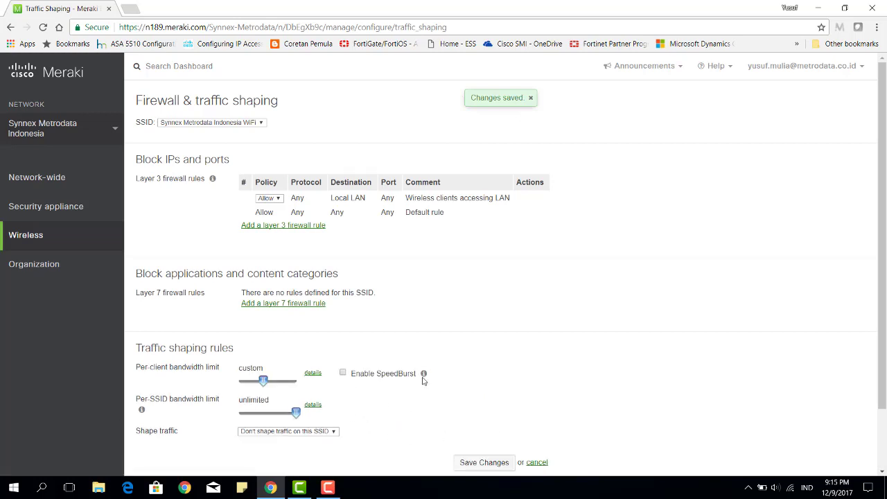
mouse_move(421, 381)
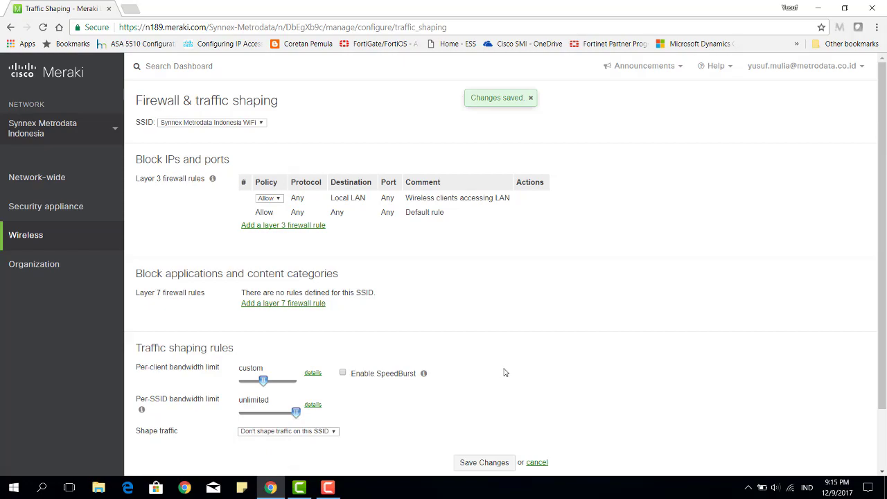